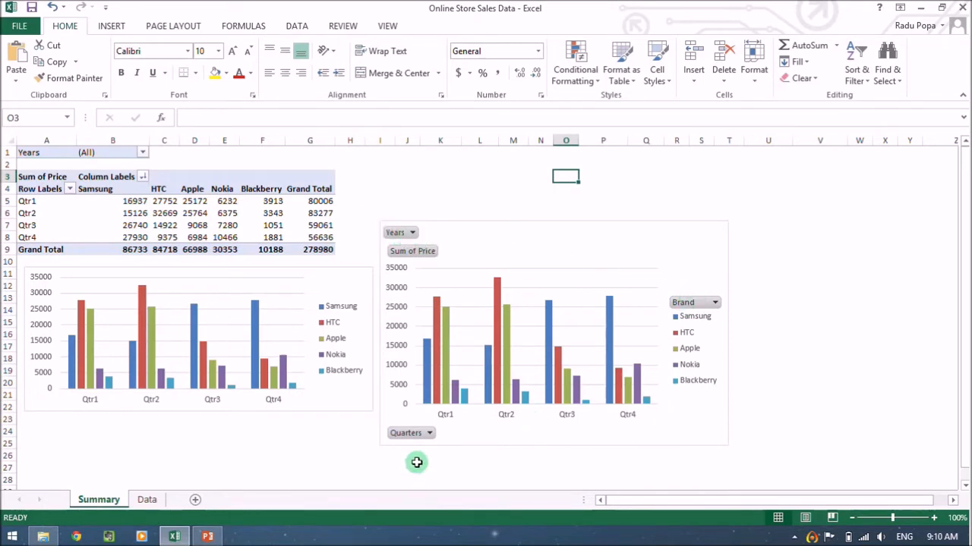
Filter the PivotChart to the year 2013 and to the Blackberry and HTC brands only
click(412, 234)
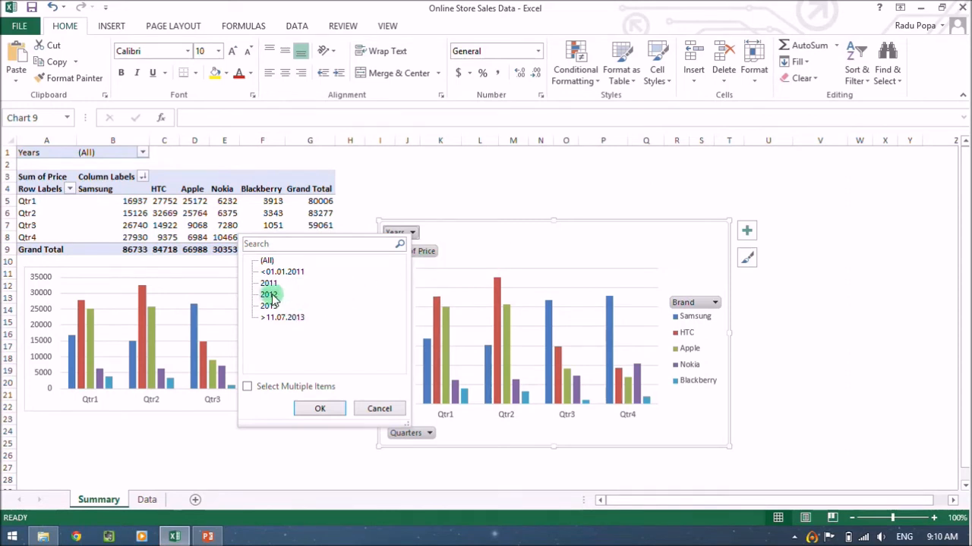
click(312, 408)
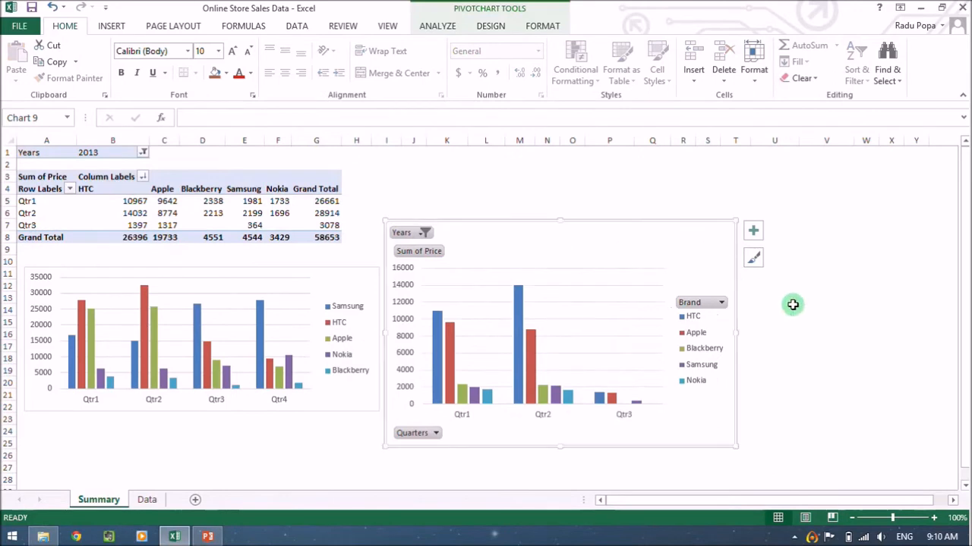
click(721, 302)
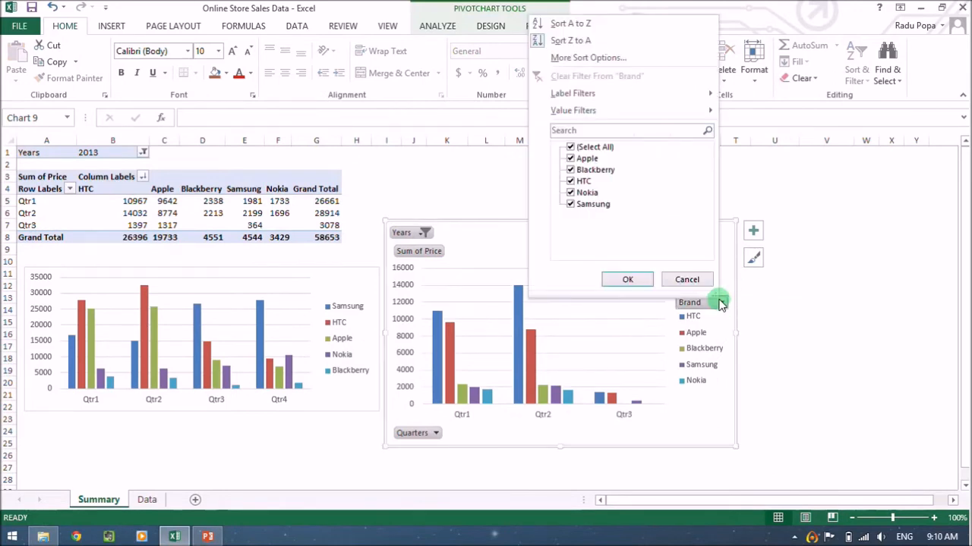
click(571, 147)
click(571, 170)
click(570, 180)
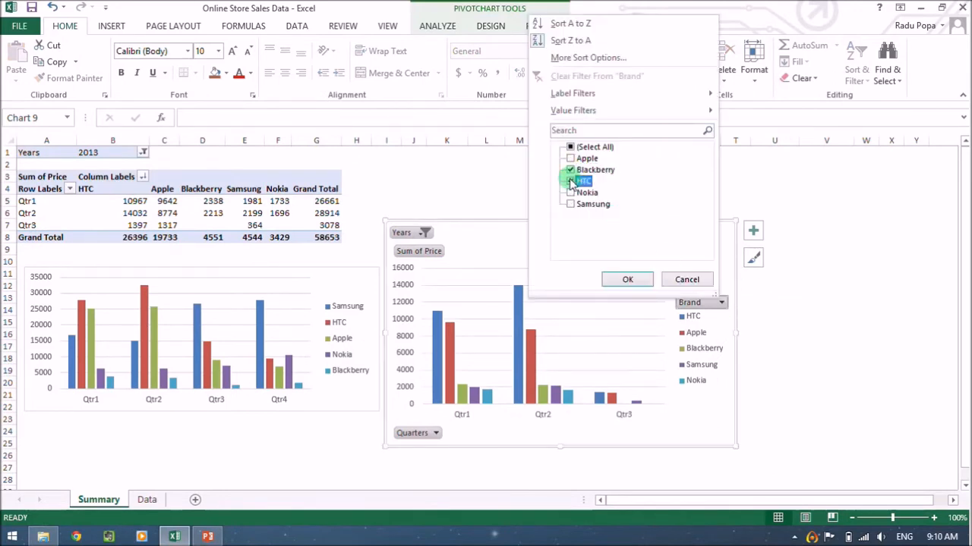
click(622, 270)
Filter the PivotChart's quarters to show only Qtr1 and Qtr2
click(444, 435)
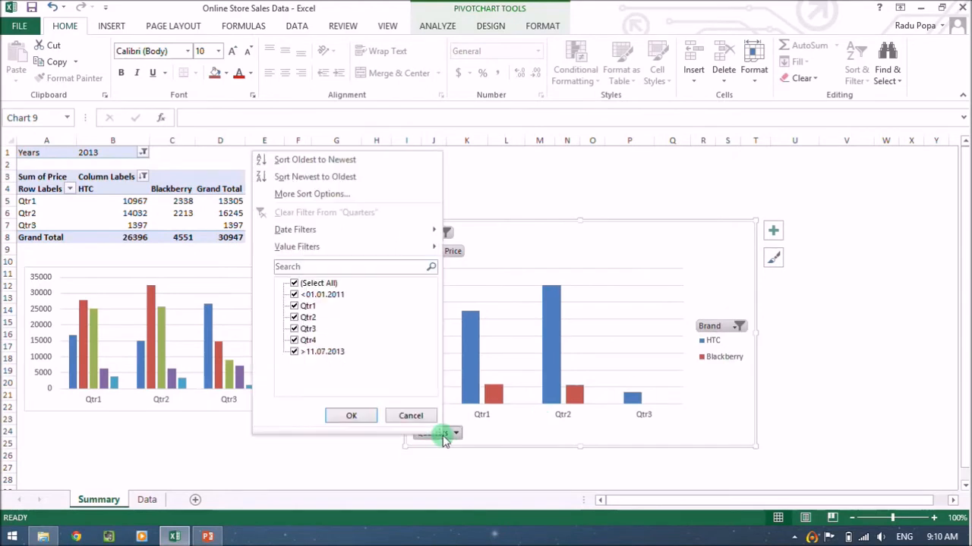
click(294, 283)
click(294, 306)
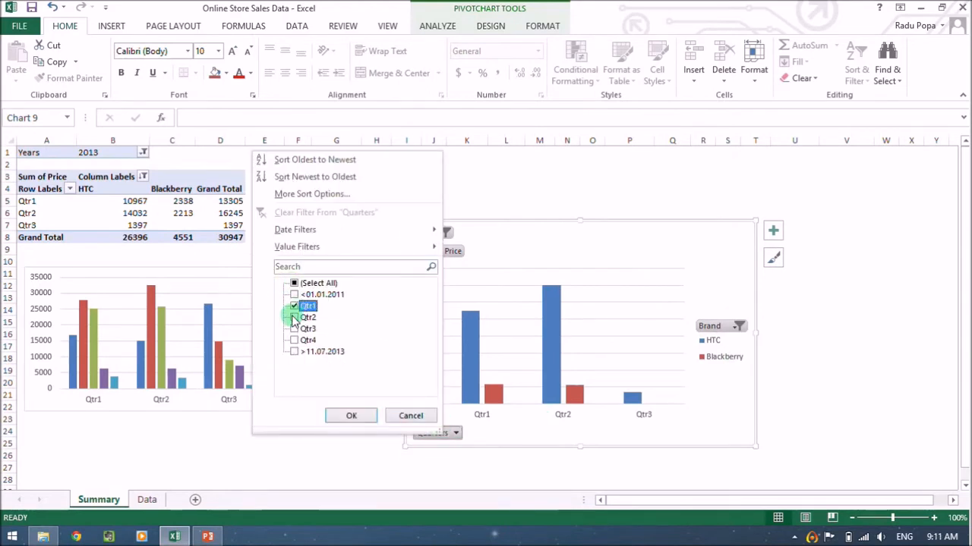
click(294, 317)
click(353, 414)
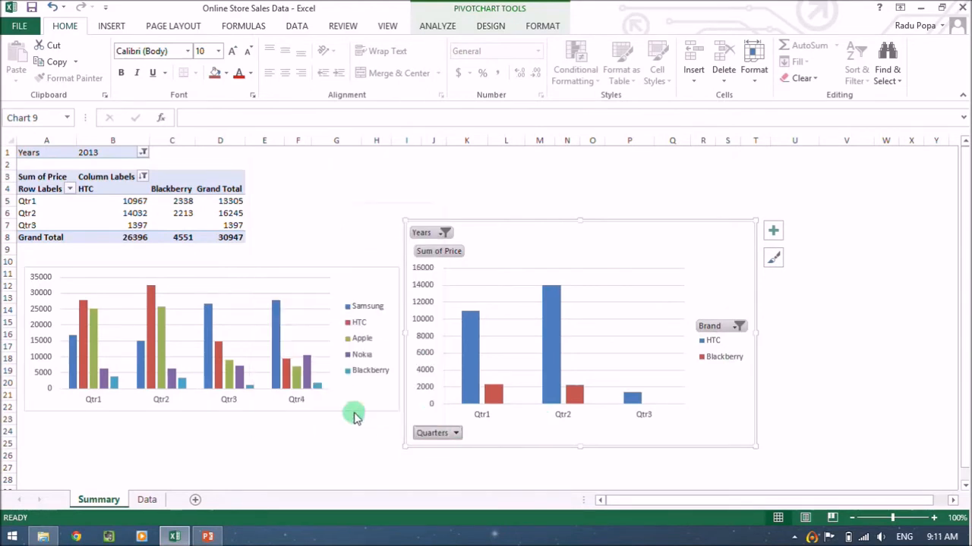
click(838, 357)
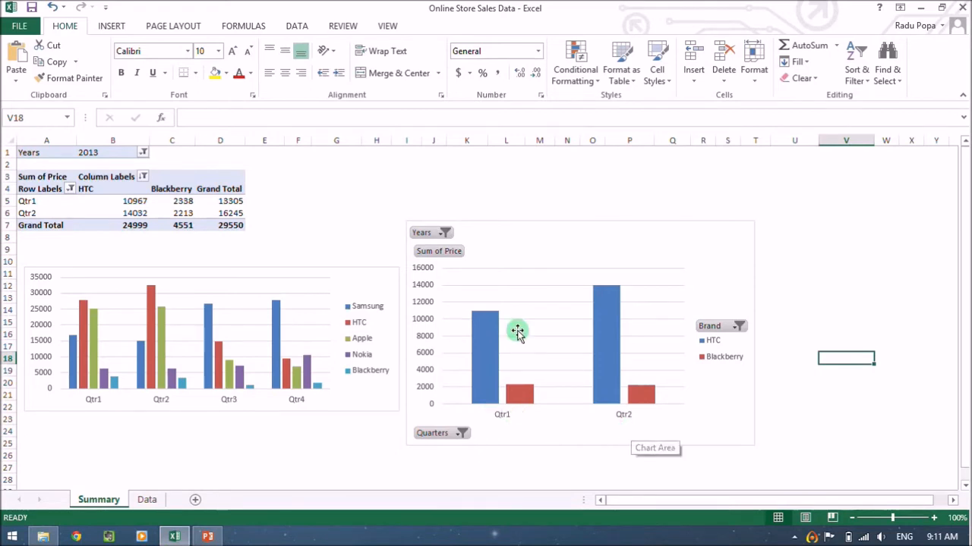
click(796, 281)
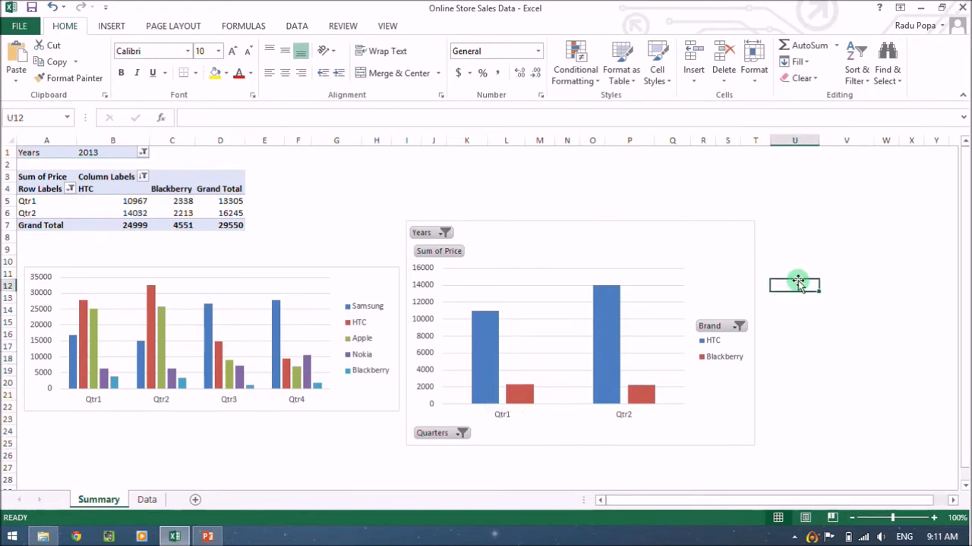
Reset the PivotChart's Years filter to (All) and include all brands again
click(445, 232)
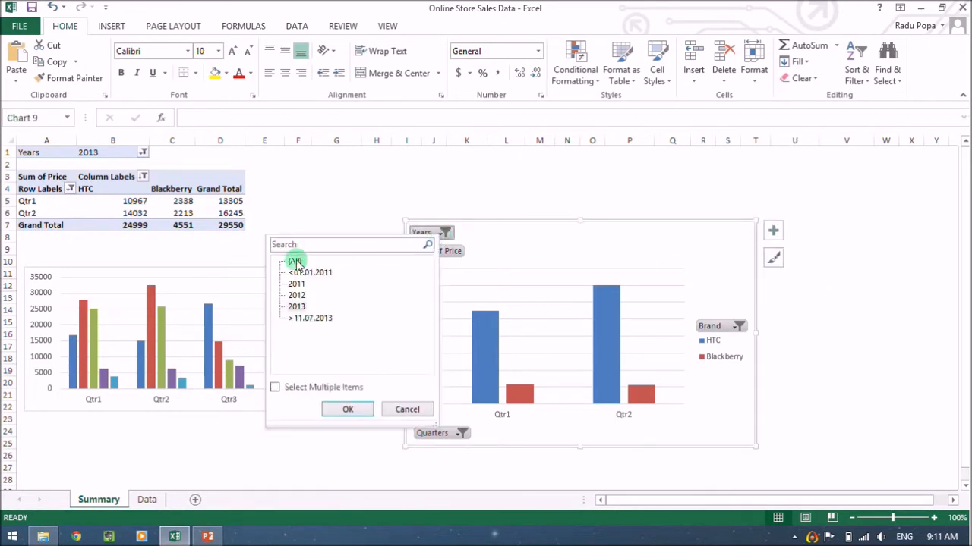
click(348, 410)
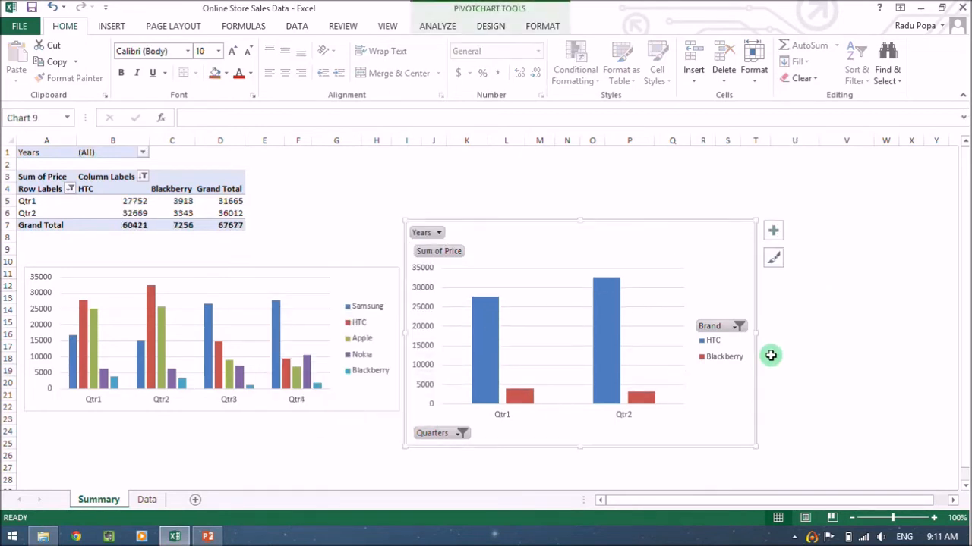
click(738, 327)
click(595, 178)
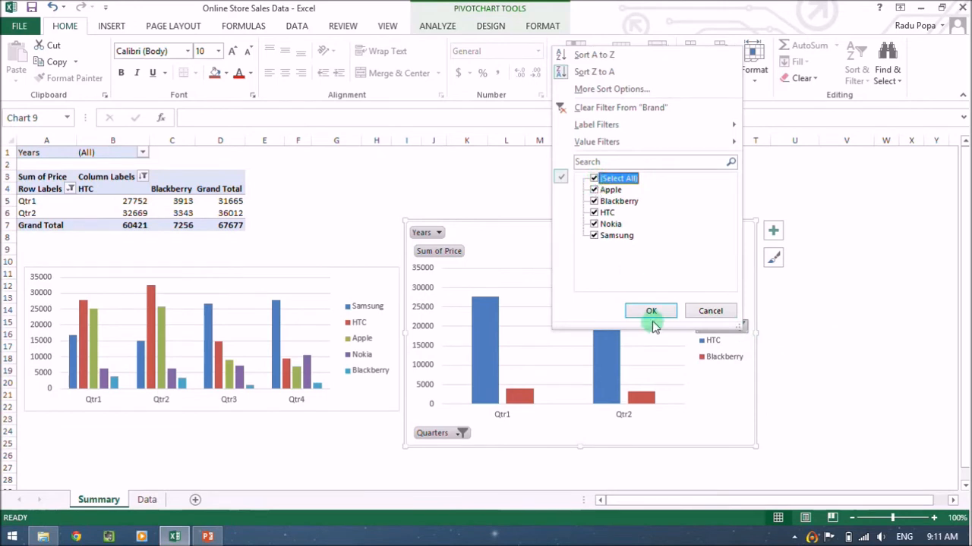
click(650, 318)
Include all quarters in the PivotChart again
click(445, 432)
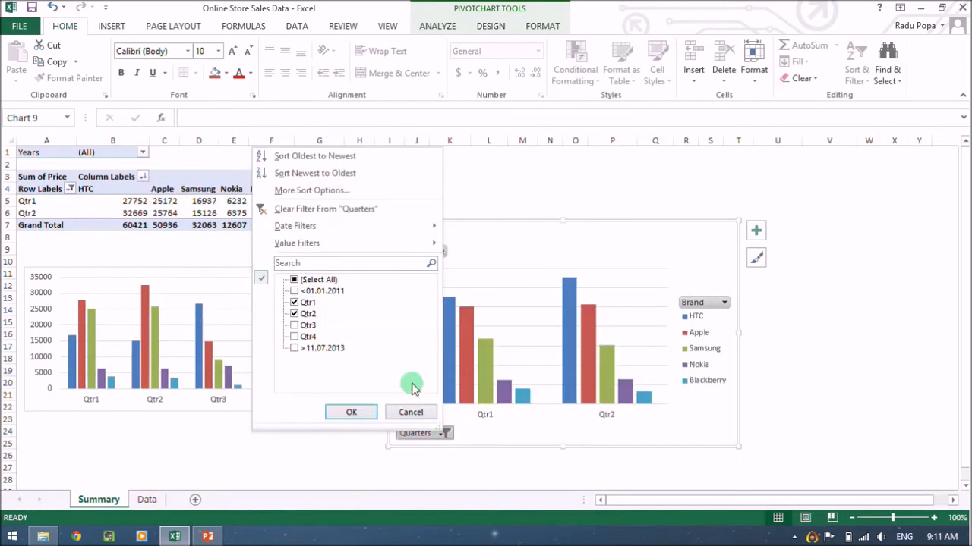
click(300, 279)
click(352, 412)
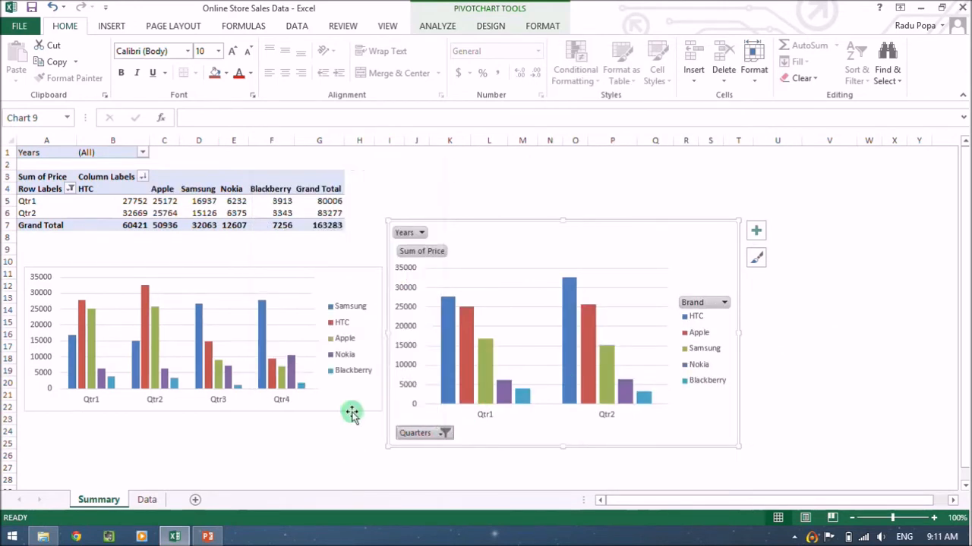
click(837, 353)
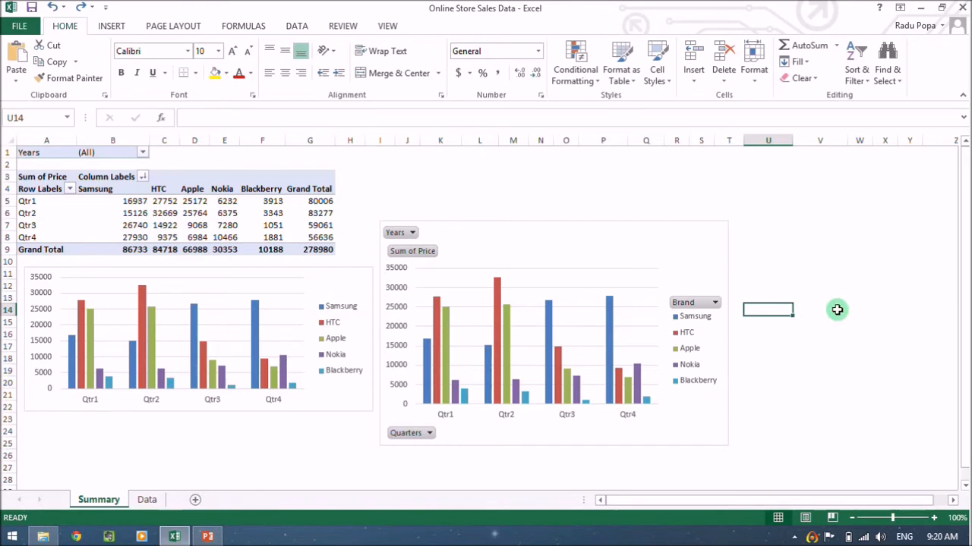
Delete the PivotChart that has the Years, Brand and Quarters field buttons
click(643, 242)
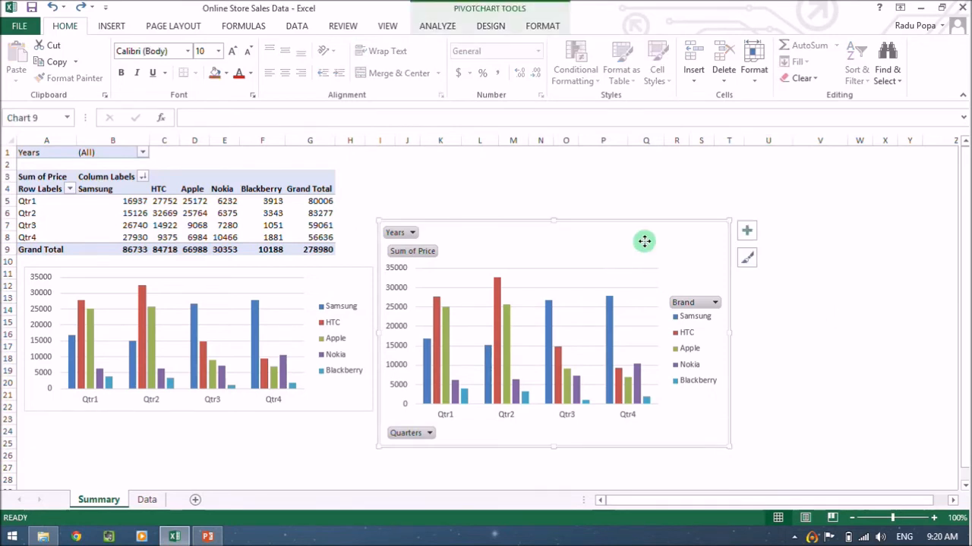
key(Delete)
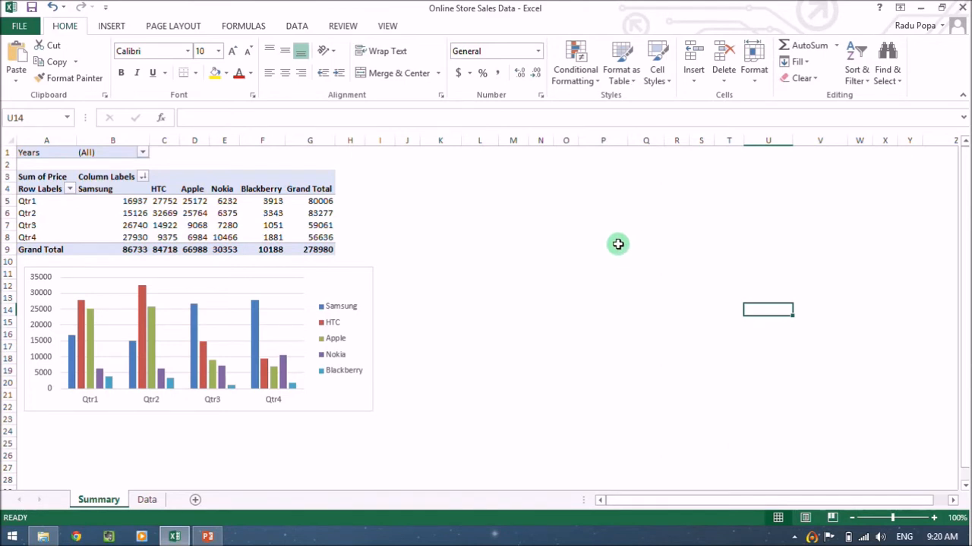
Insert a 2-D clustered column chart from the PivotTable and place it beside the existing regular chart
click(111, 25)
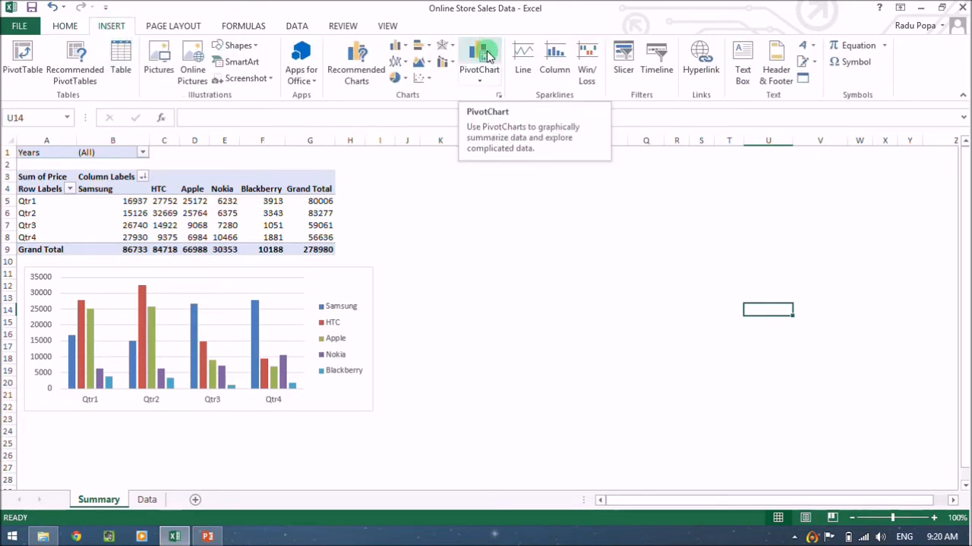
click(204, 215)
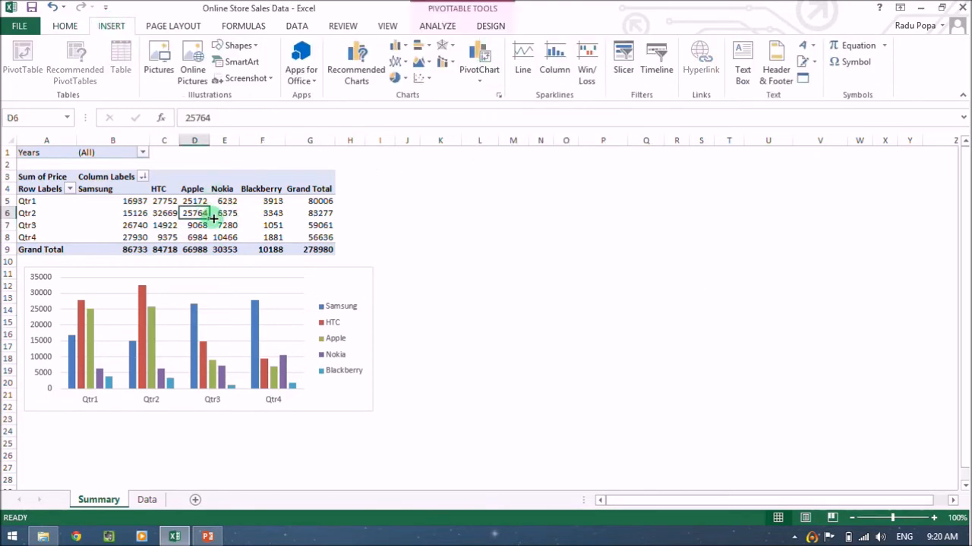
click(445, 27)
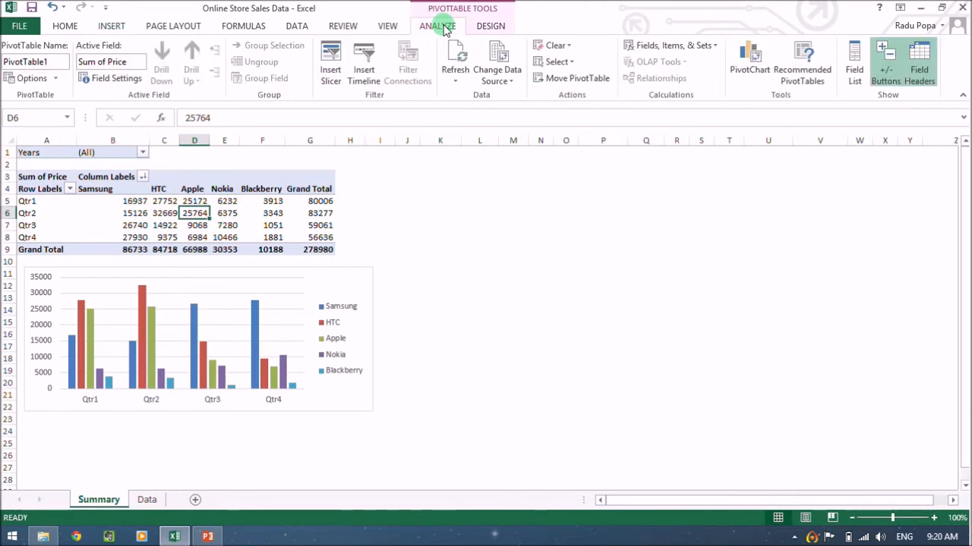
click(757, 53)
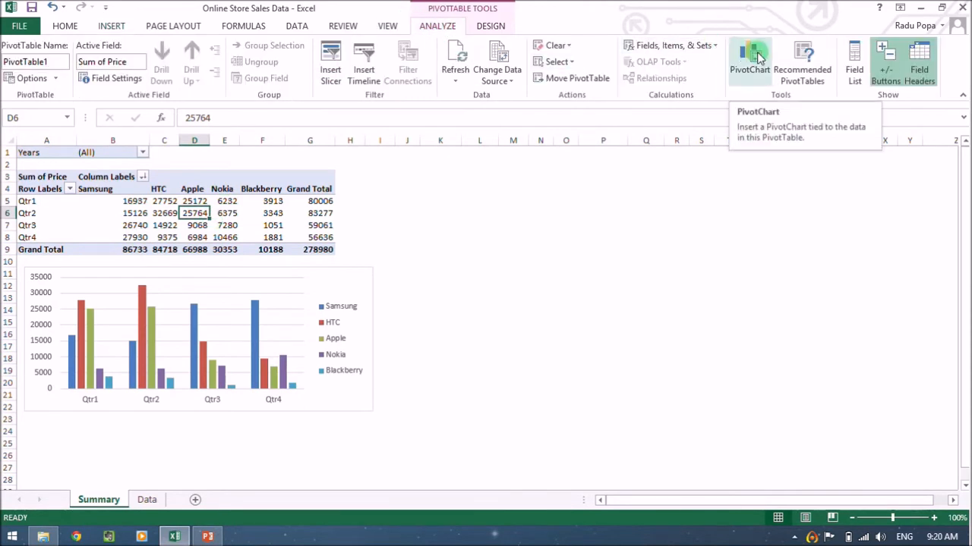
click(65, 26)
click(111, 26)
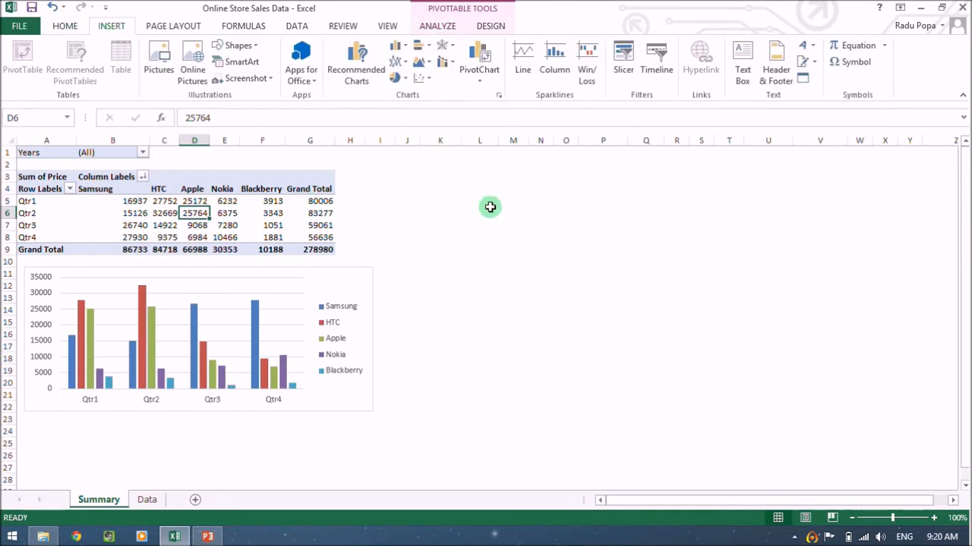
click(399, 47)
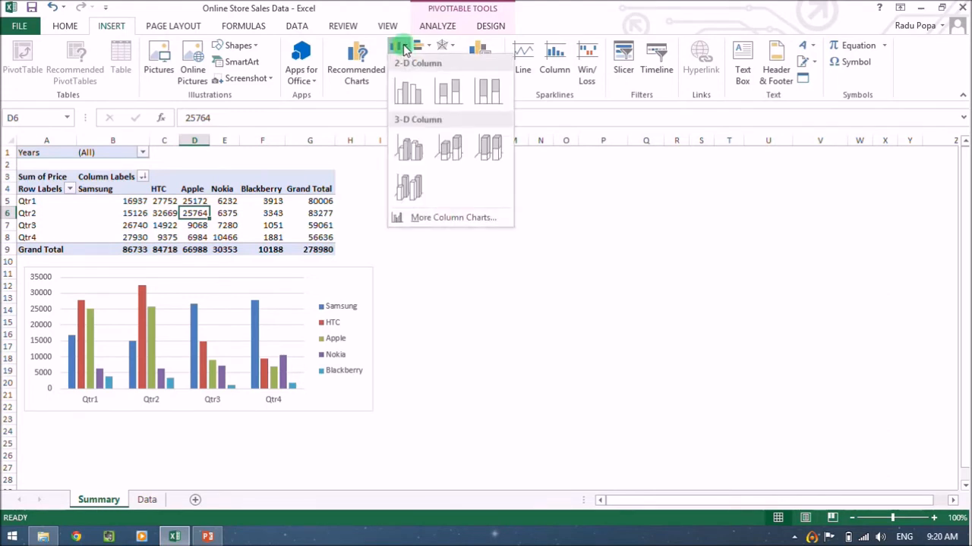
click(407, 92)
mouse_move(558, 222)
mouse_down()
mouse_move(612, 217)
mouse_move(618, 230)
mouse_up()
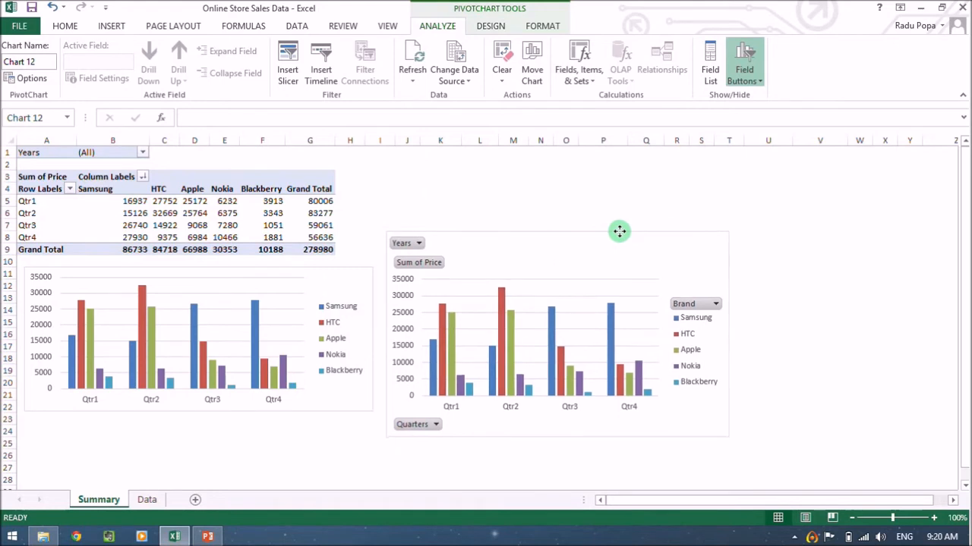
click(820, 223)
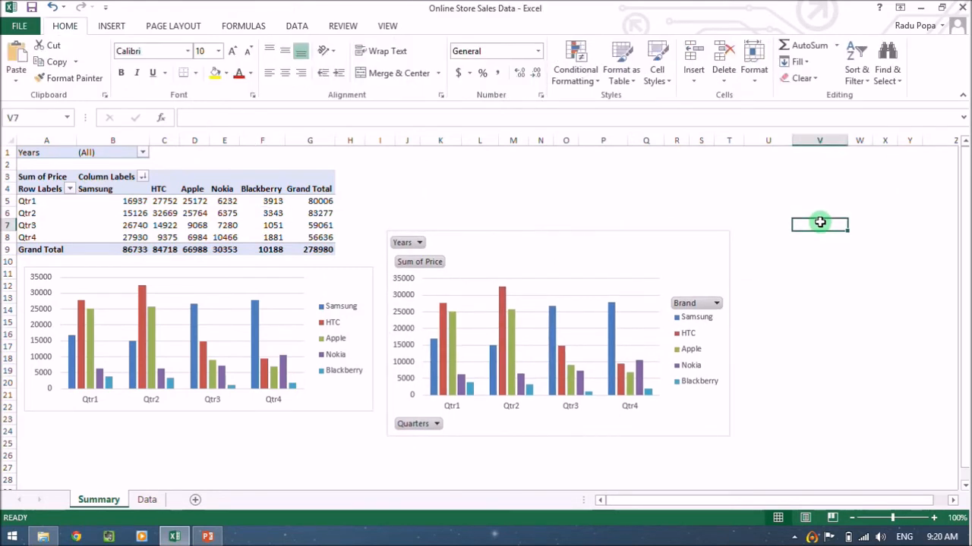
Examine the data source settings of the regular chart below the PivotTable, leaving them unmodified
click(335, 289)
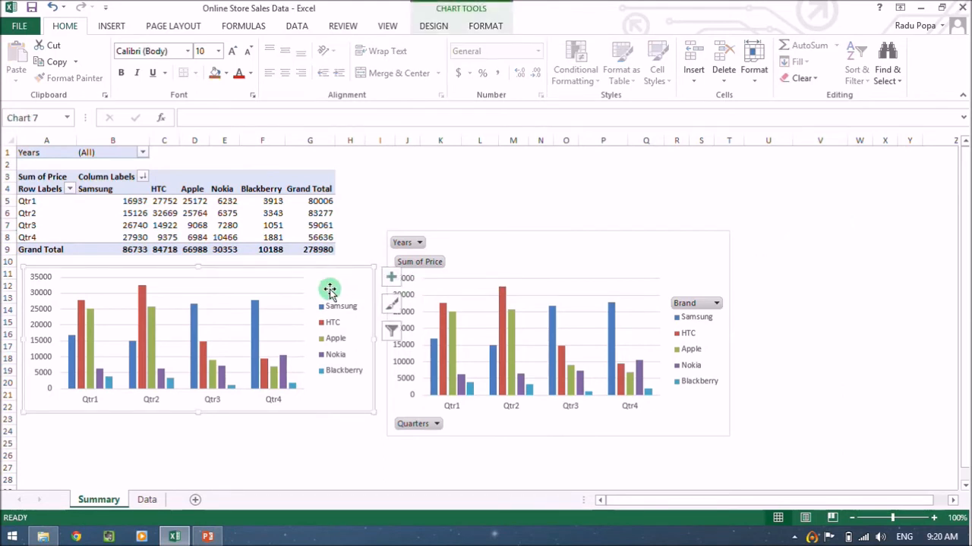
click(433, 26)
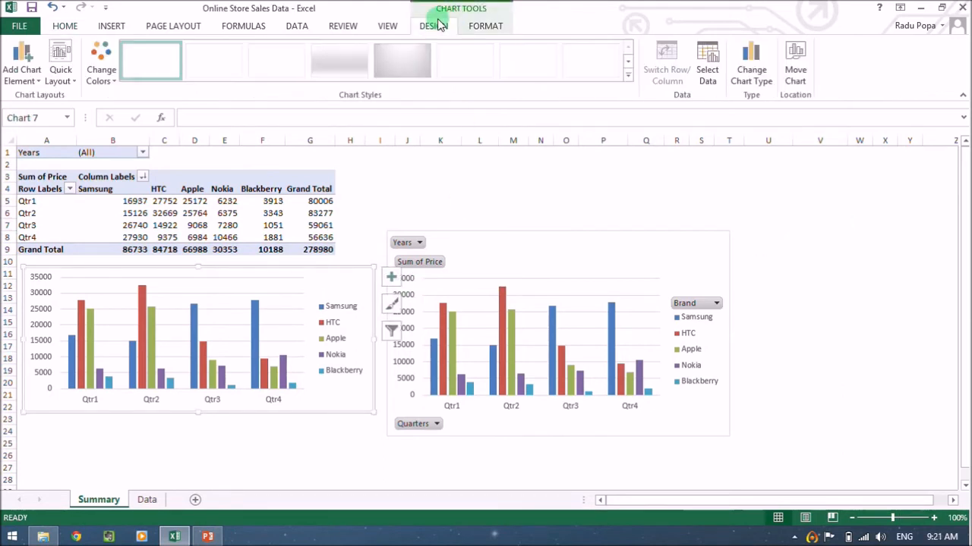
click(712, 68)
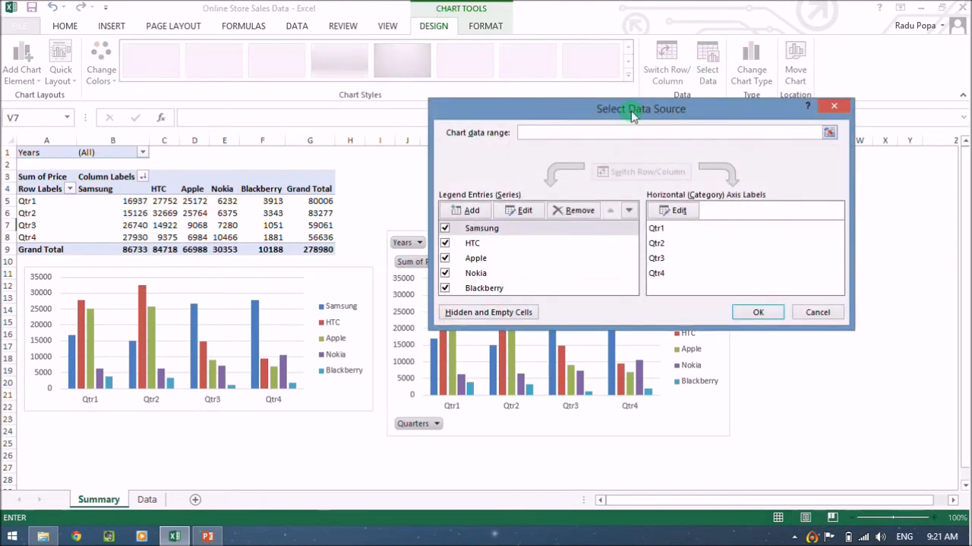
drag(642, 110, 618, 85)
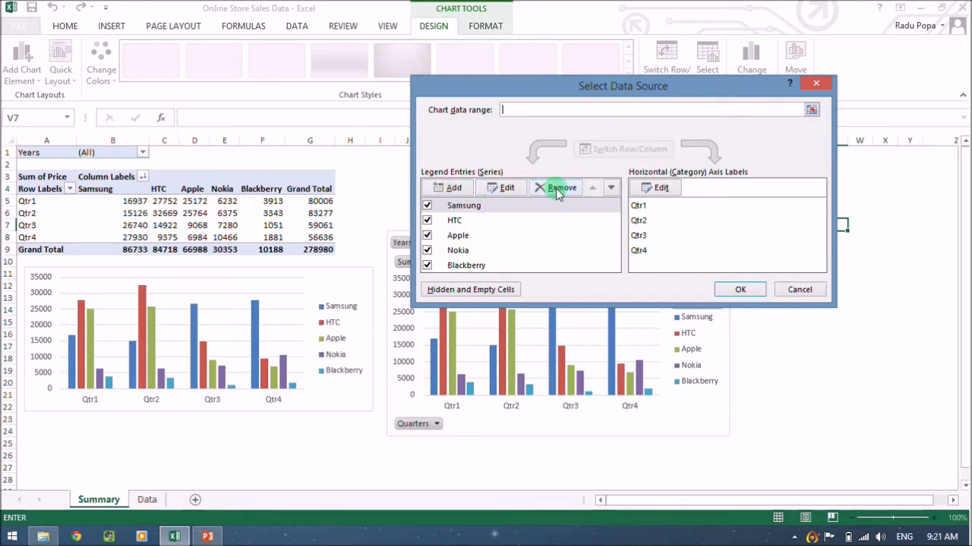
click(806, 289)
Examine which data source options are available for the PivotChart, leaving them unmodified
click(625, 256)
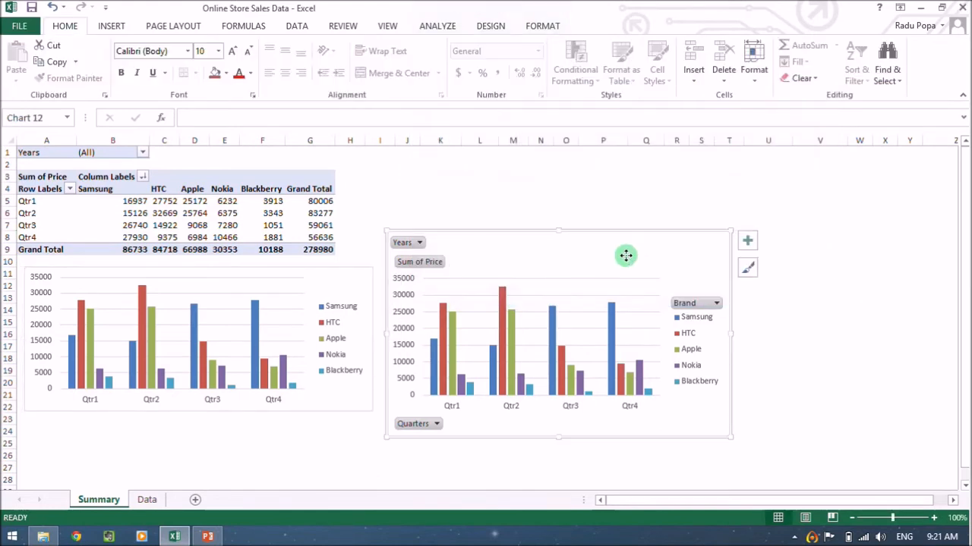
click(522, 6)
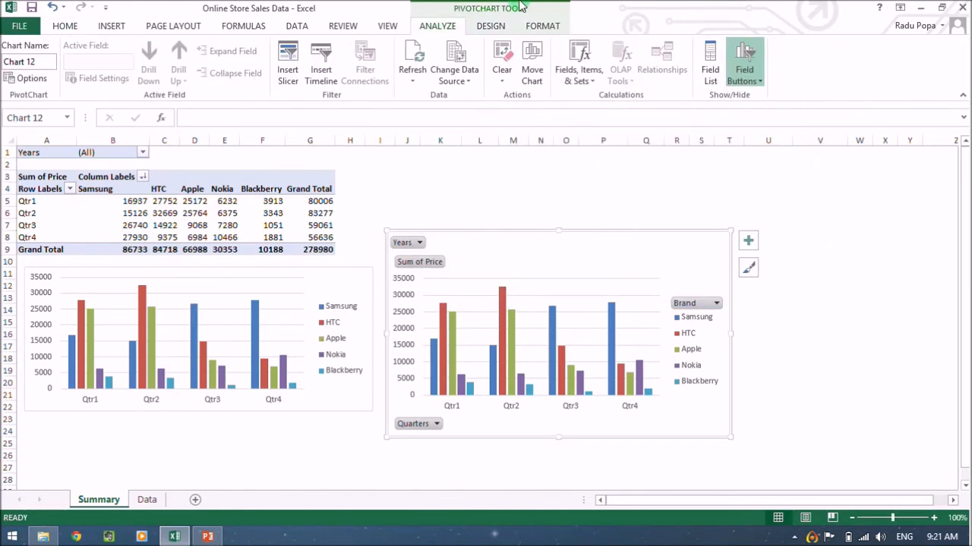
click(491, 26)
click(708, 59)
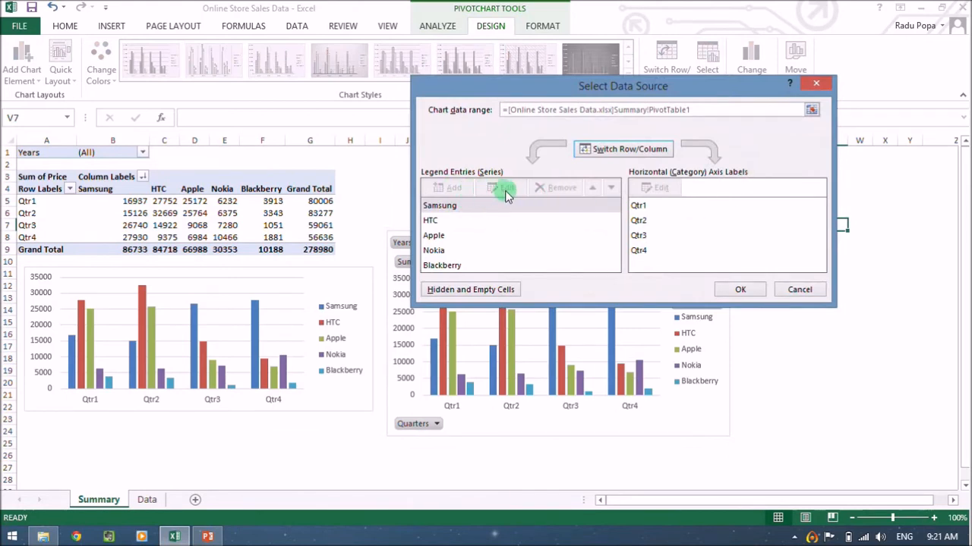
click(801, 290)
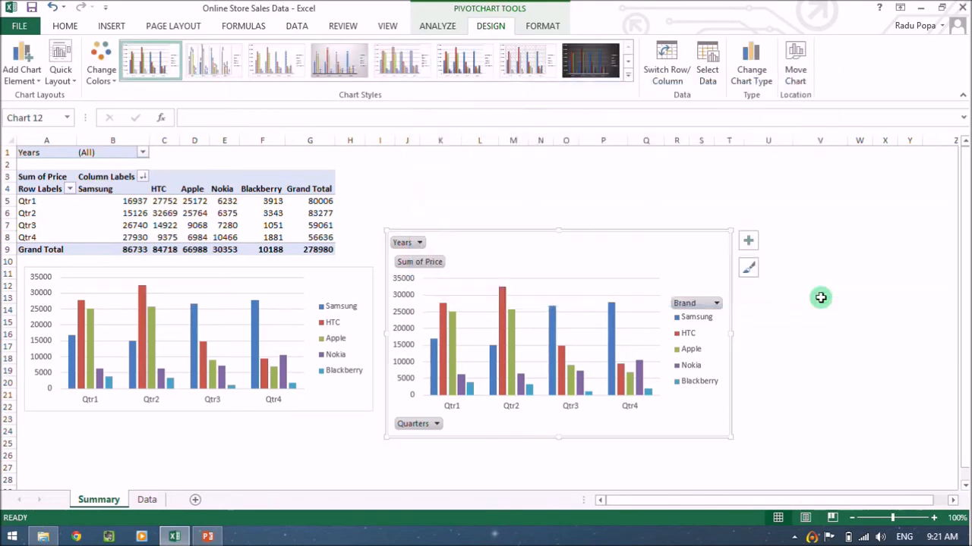
click(793, 291)
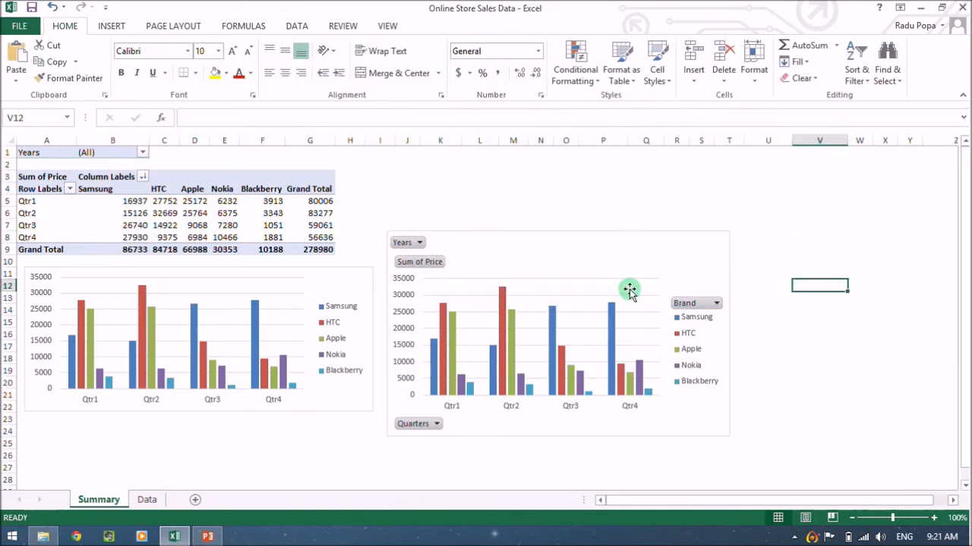
click(233, 212)
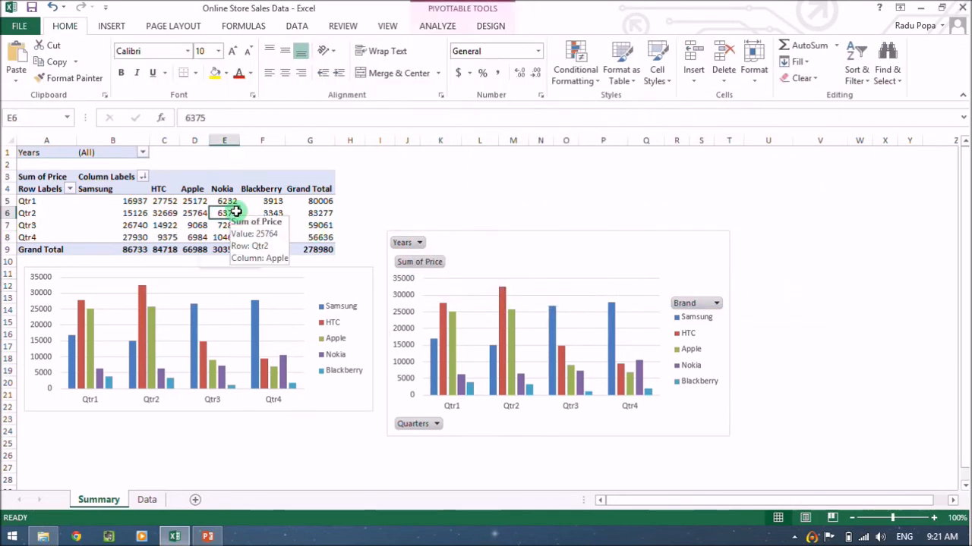
click(583, 251)
click(216, 187)
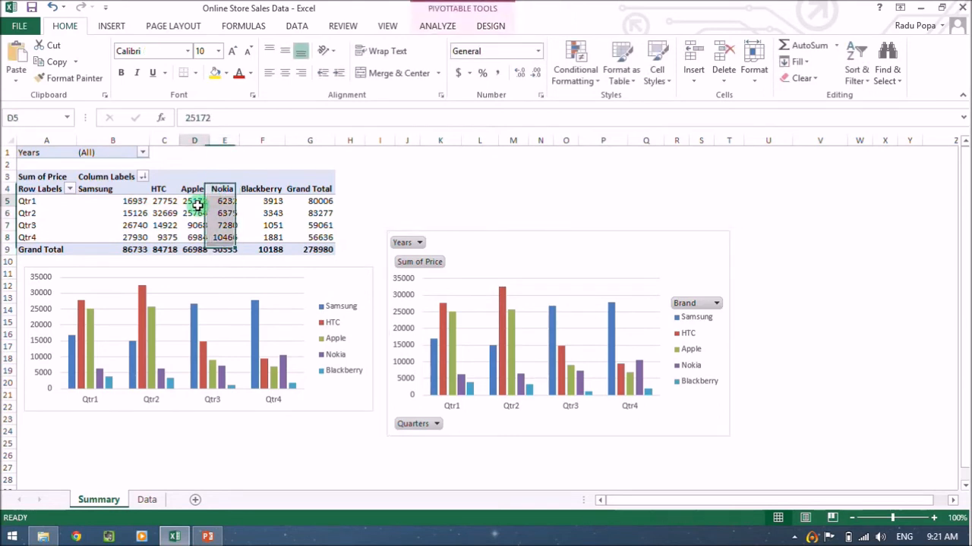
click(196, 203)
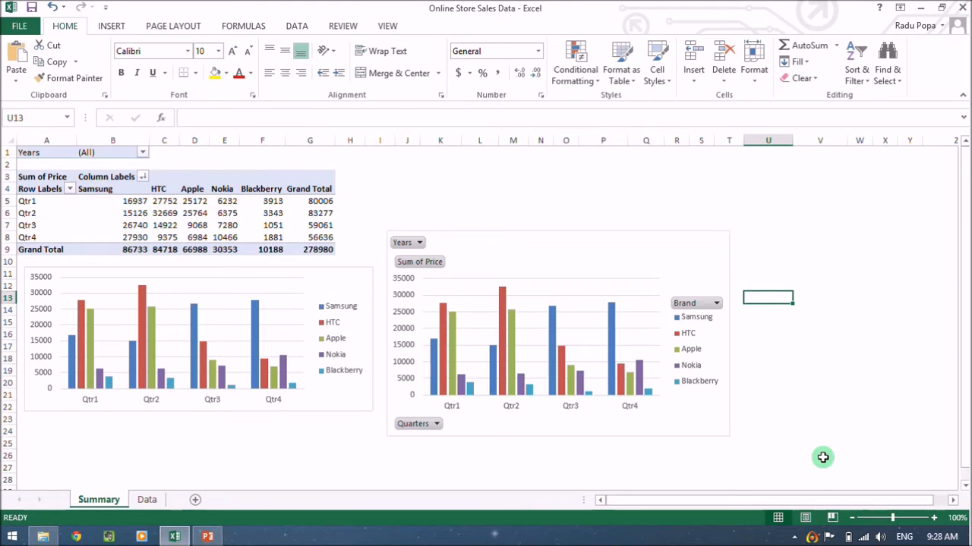
Examine the design and format options available for the regular chart below the PivotTable
click(359, 295)
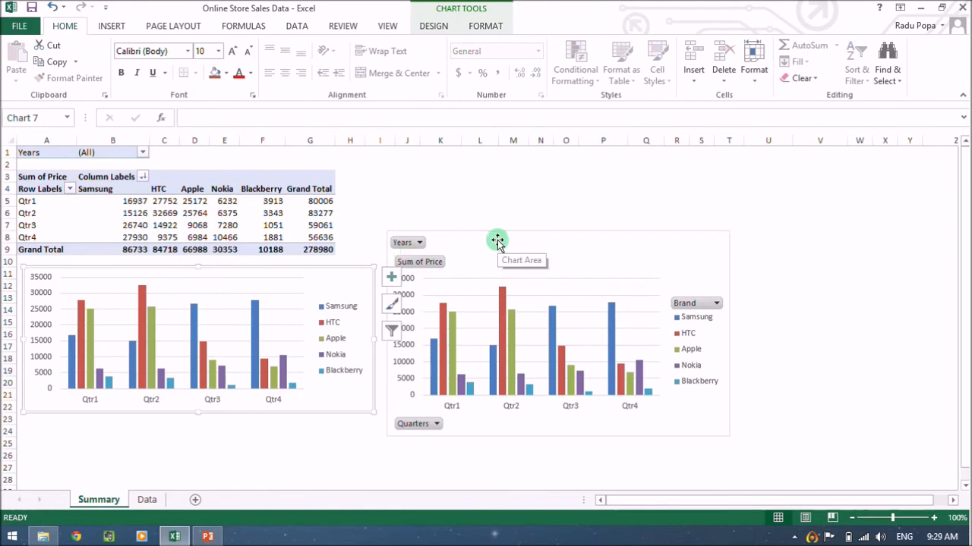
click(437, 25)
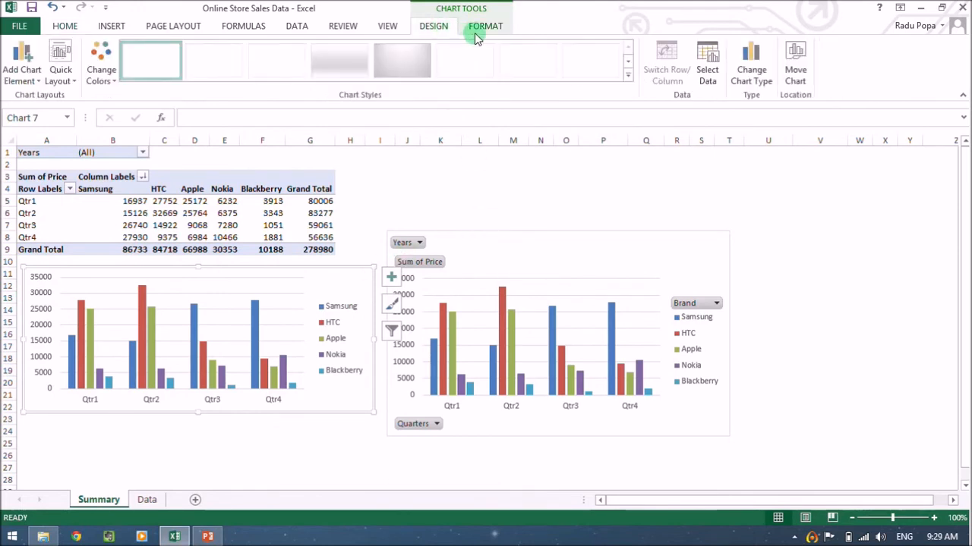
click(475, 30)
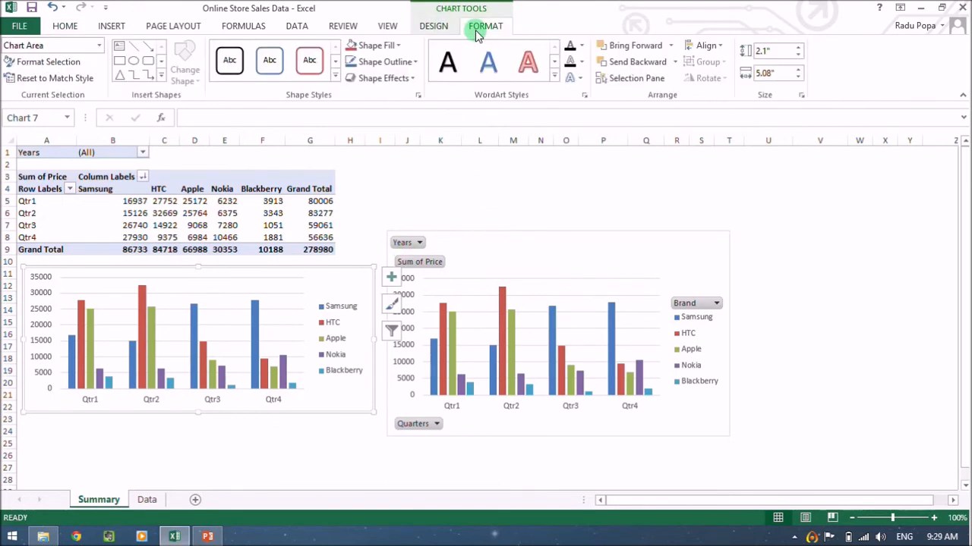
click(435, 28)
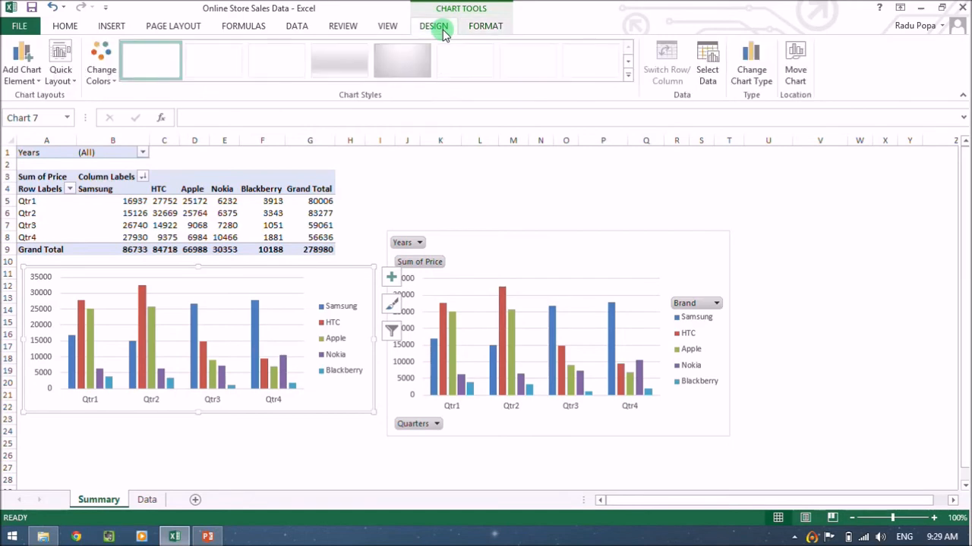
Examine the design, format and analysis options available for the PivotChart
click(686, 252)
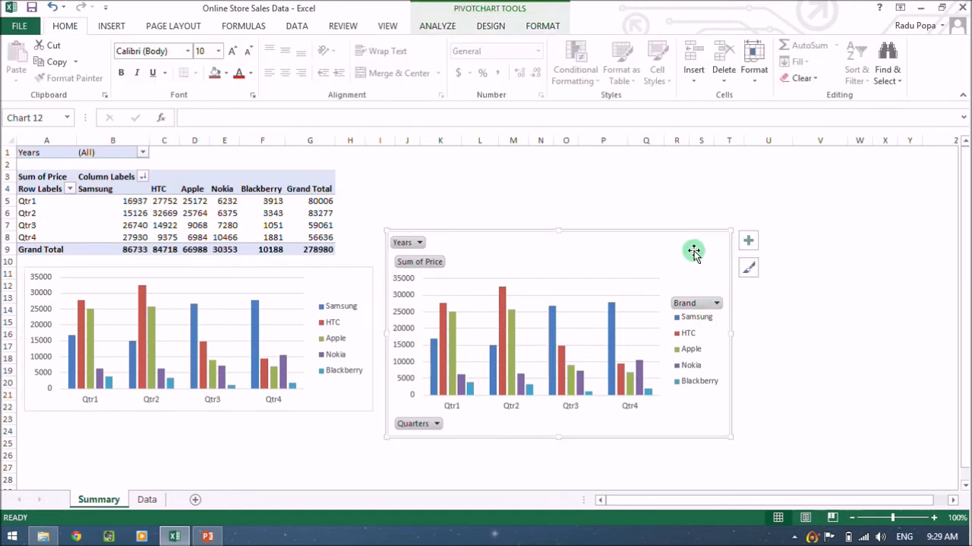
click(490, 26)
click(544, 25)
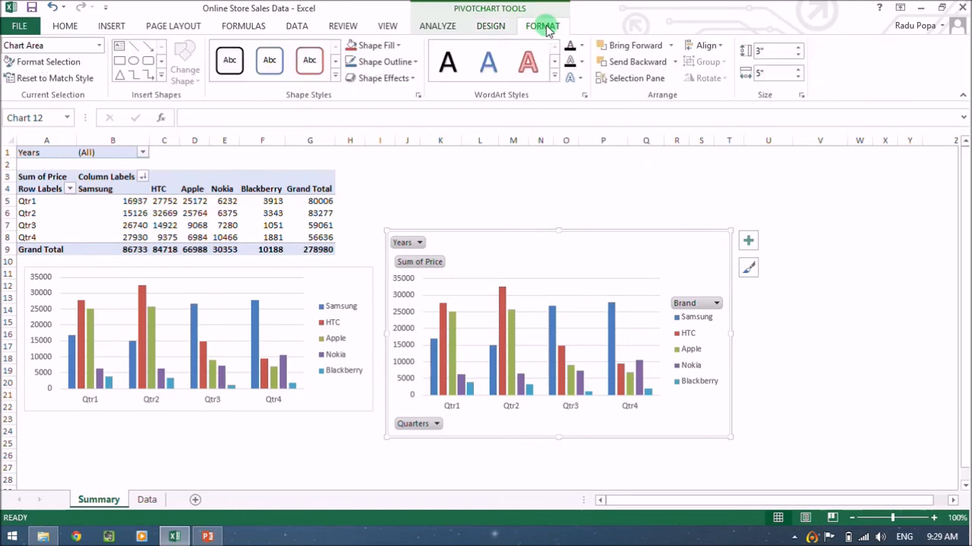
click(449, 28)
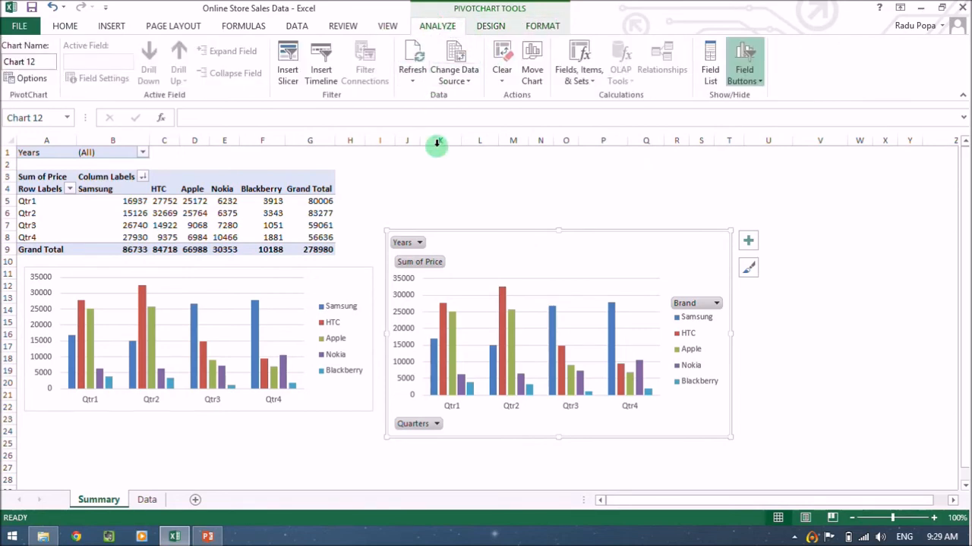
Compare the analysis options offered for the PivotTable with those offered for the PivotChart
click(69, 214)
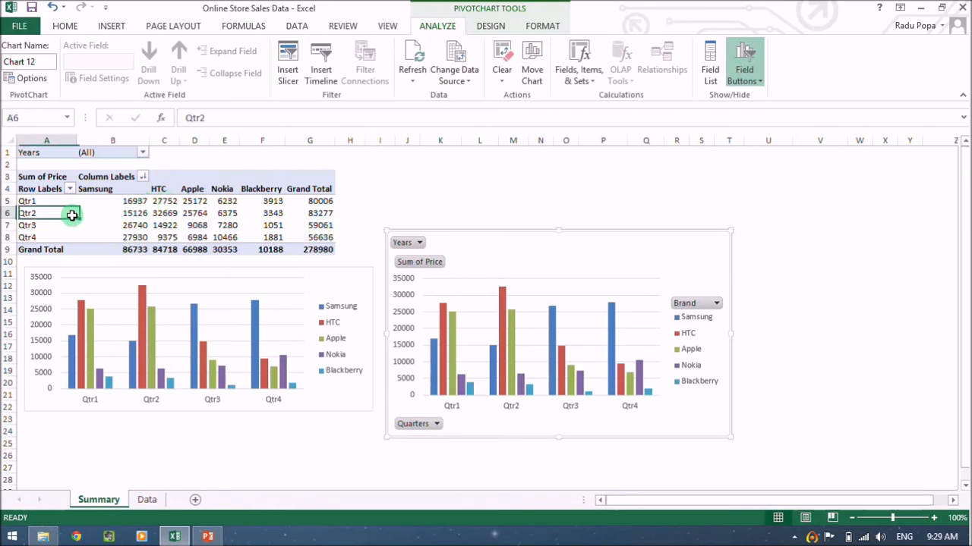
click(444, 27)
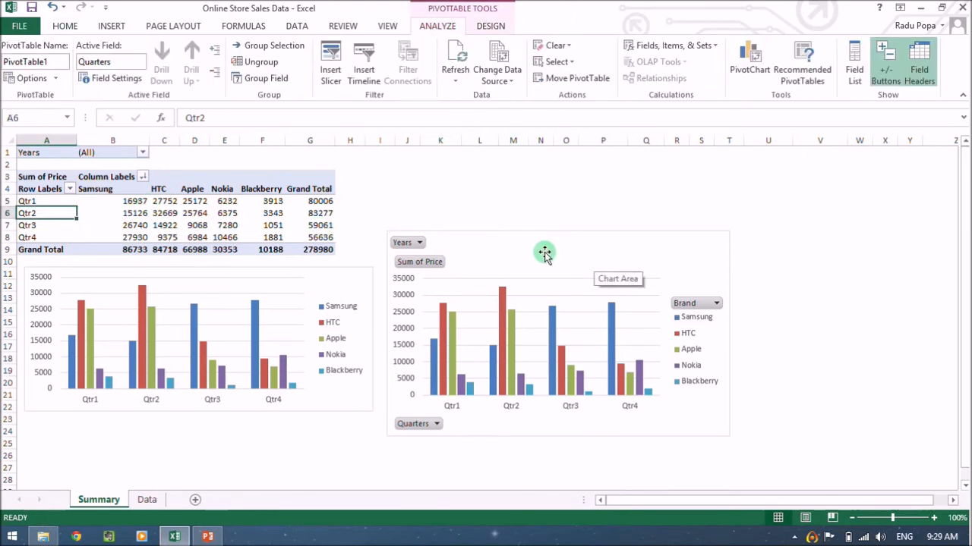
click(592, 251)
click(437, 27)
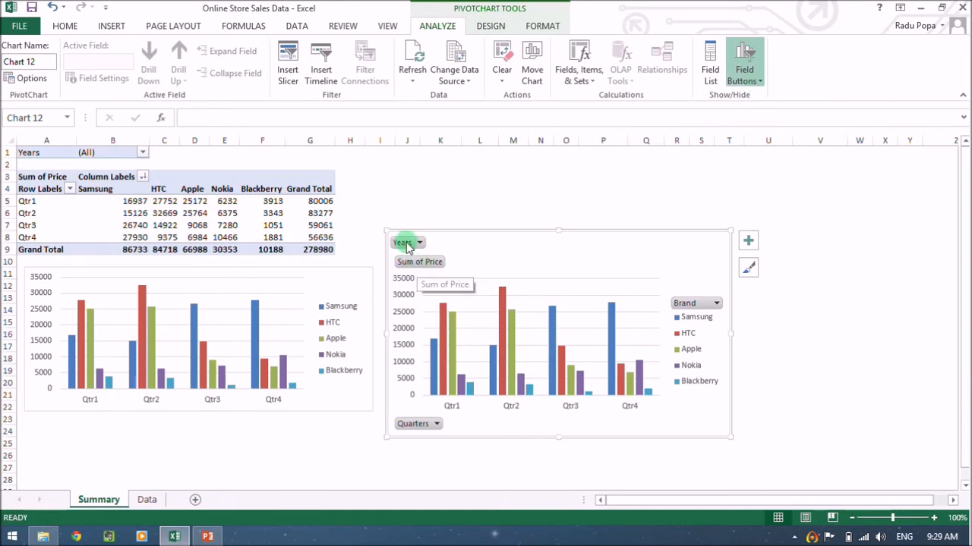
Examine the Brand and Quarters filter lists on the PivotChart, leaving both filters unmodified
click(715, 302)
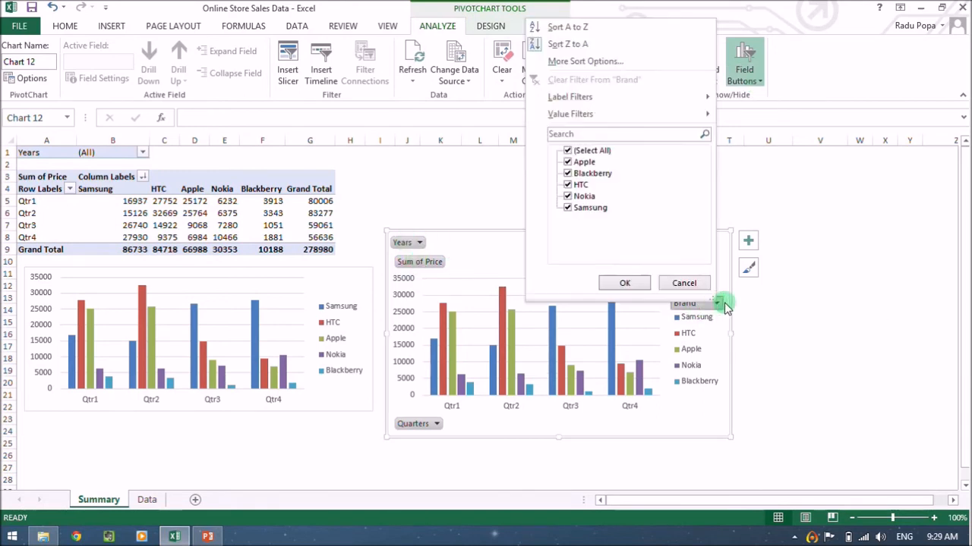
click(760, 314)
click(437, 424)
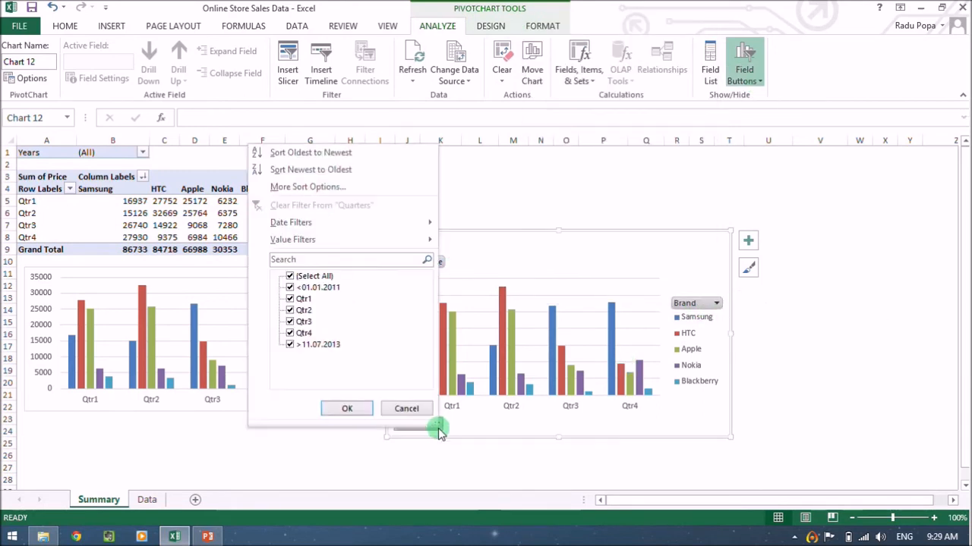
click(778, 379)
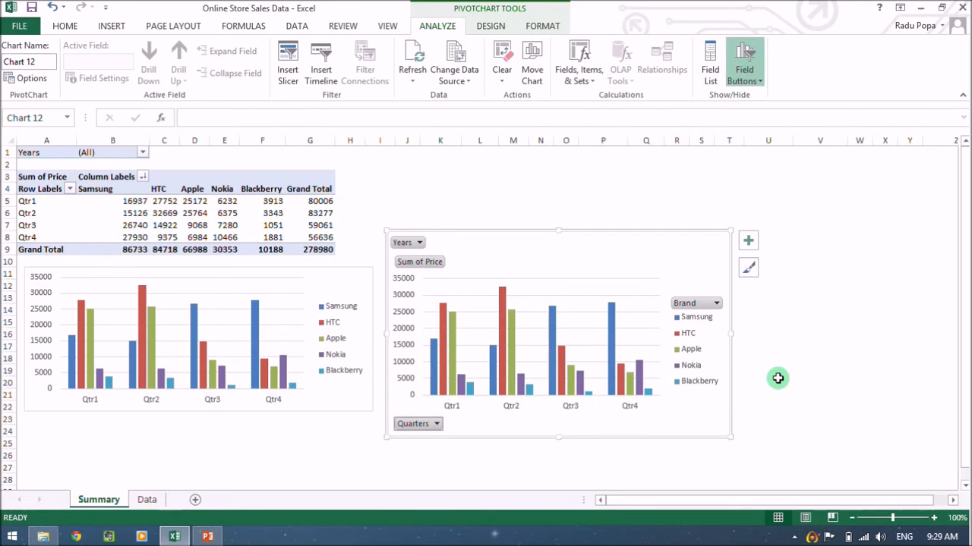
click(773, 356)
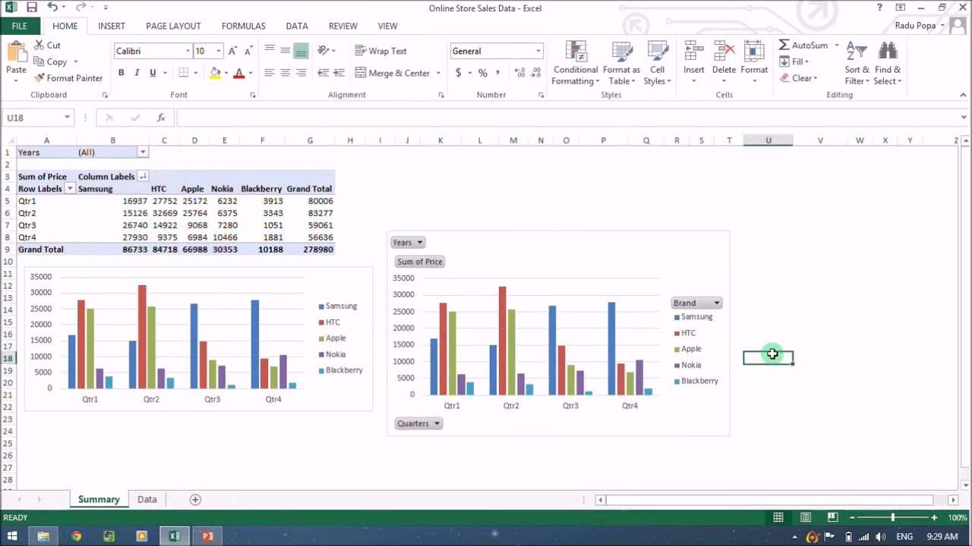
Hide the report filter field button on the PivotChart, keep its other field buttons shown, and deselect the chart
click(654, 258)
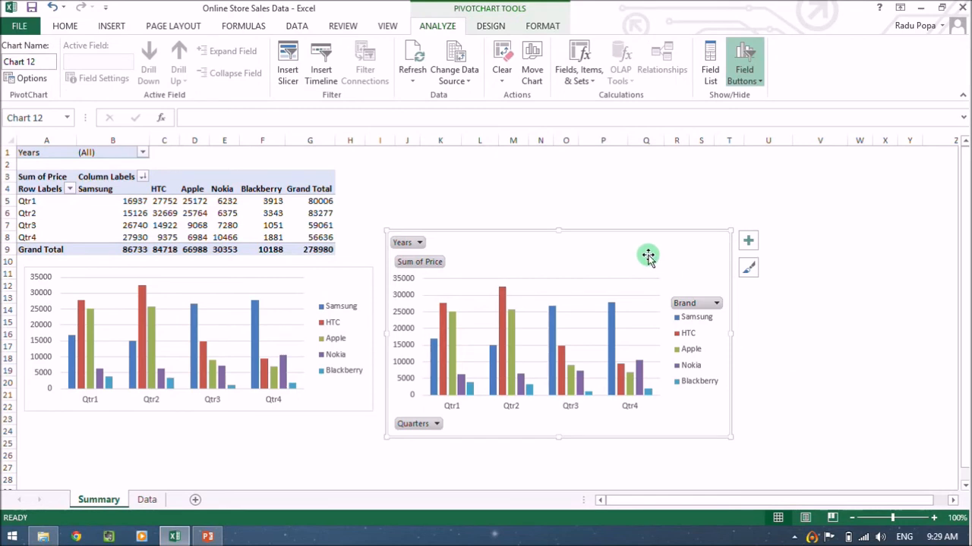
click(746, 75)
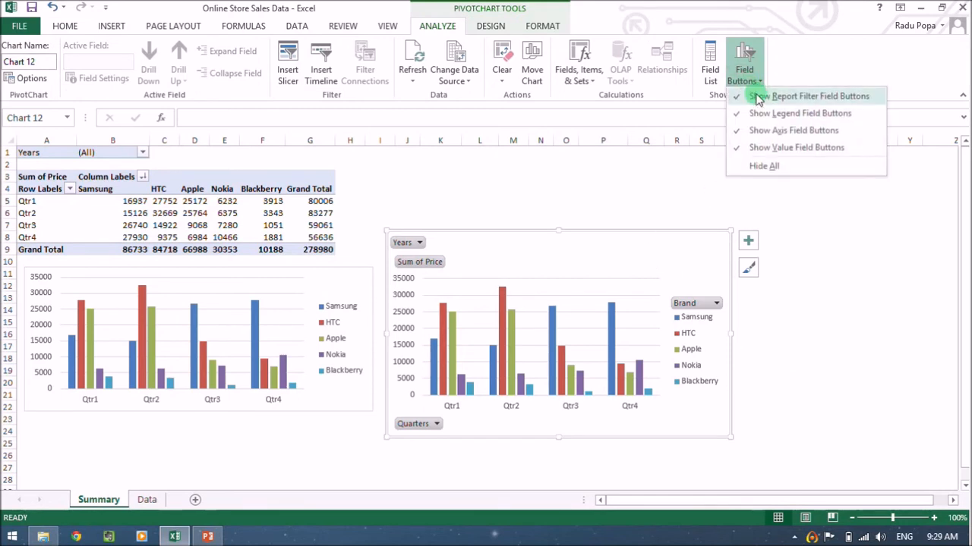
click(767, 105)
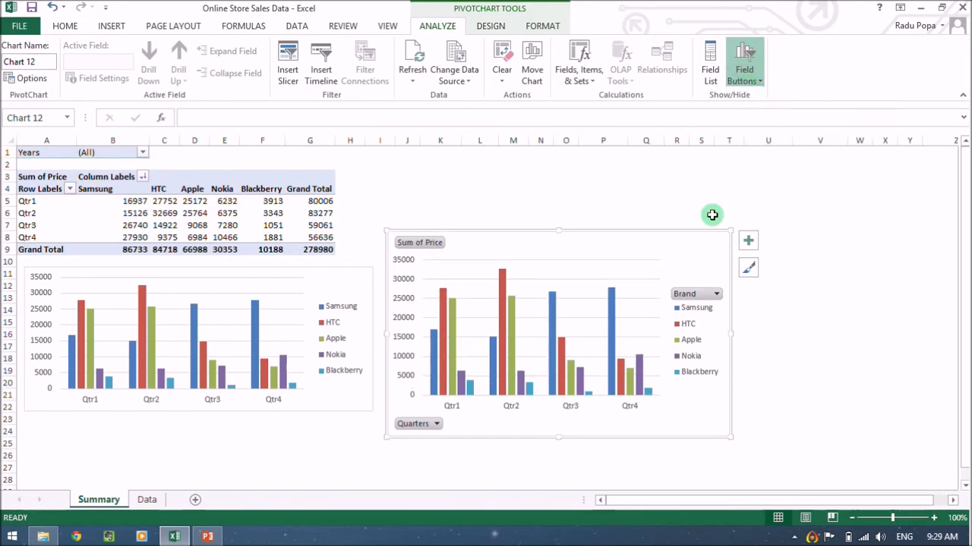
click(751, 67)
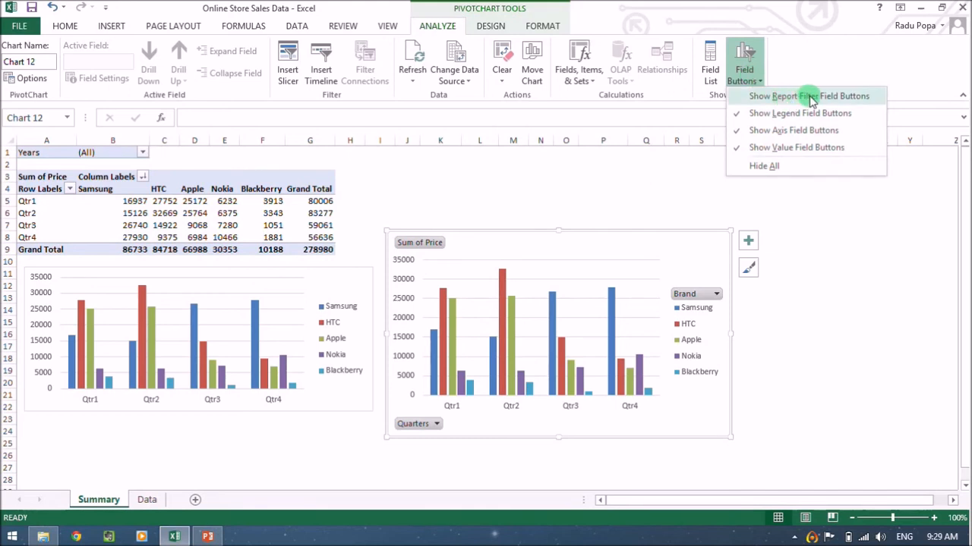
click(840, 262)
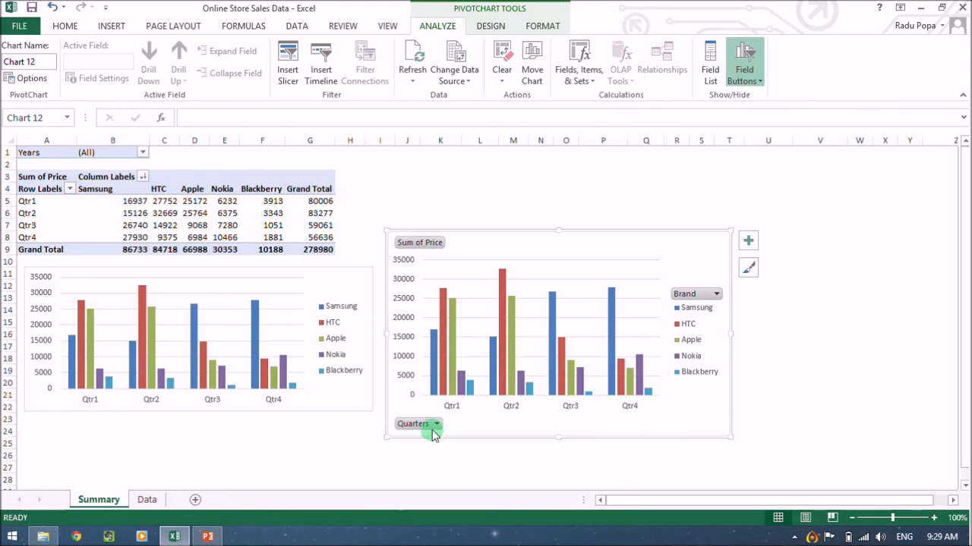
click(818, 359)
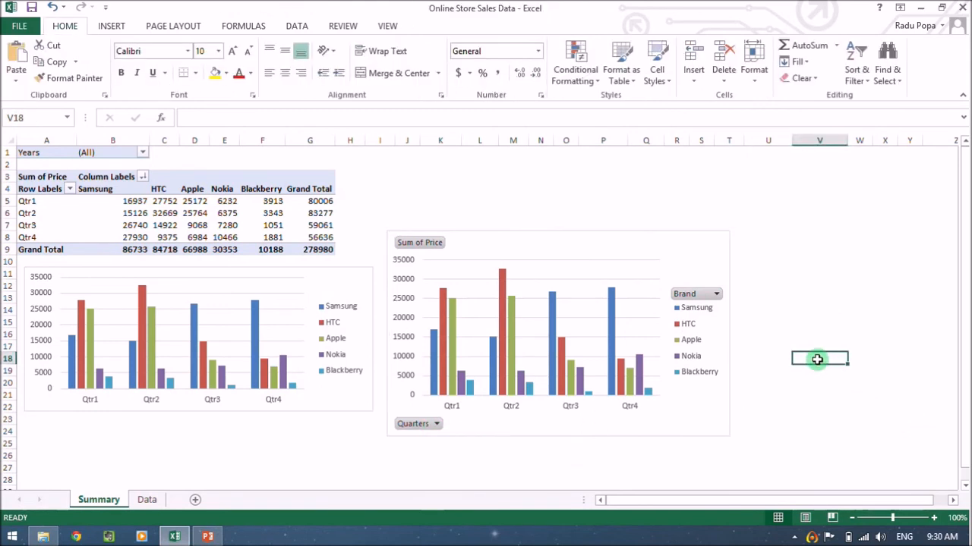
click(776, 359)
click(774, 333)
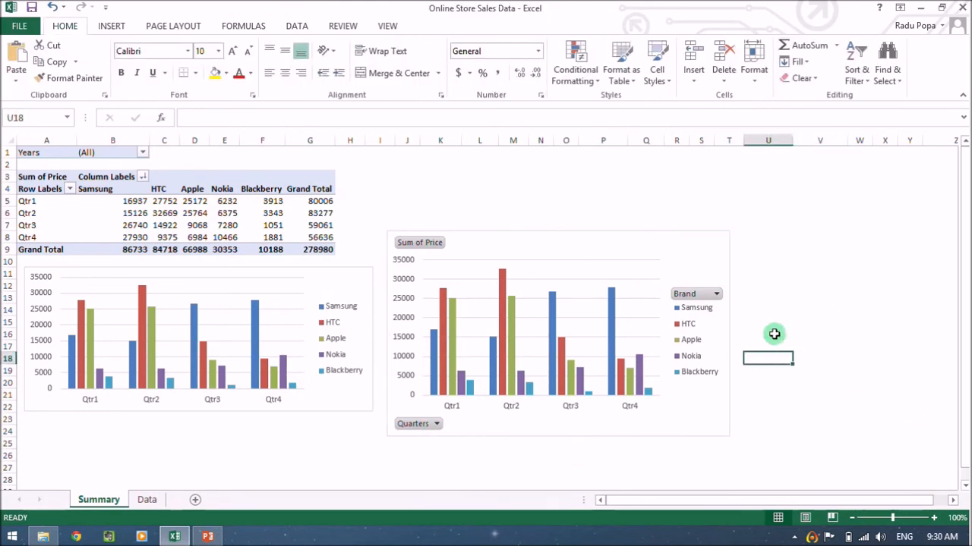